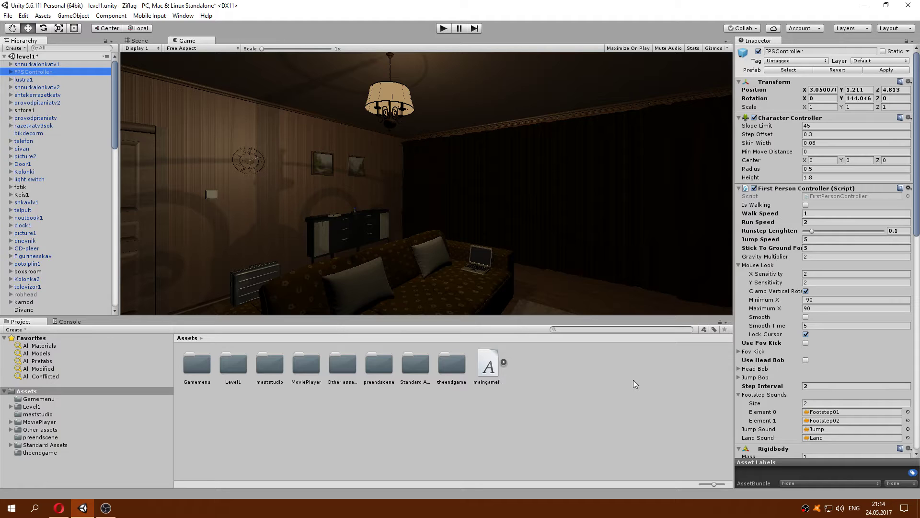
Browse the Component menu and the Standard Assets folder actions without adding or importing anything
click(111, 16)
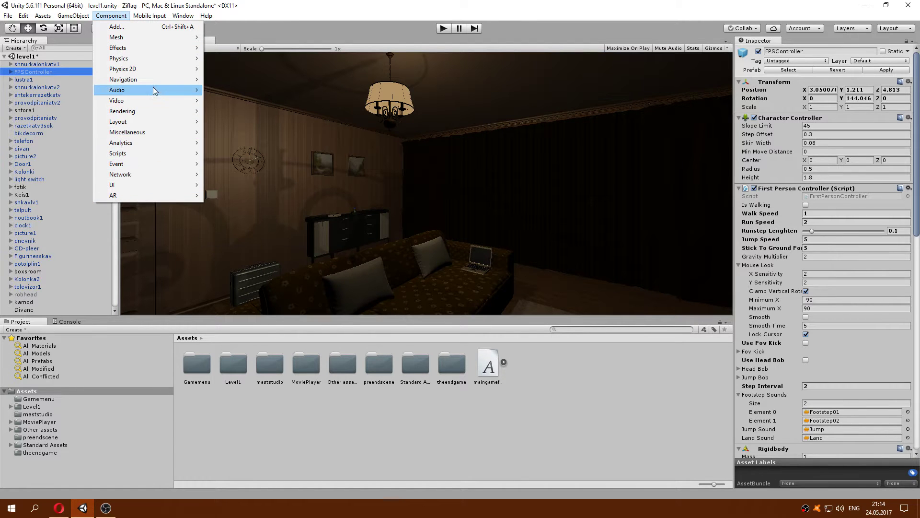
click(379, 154)
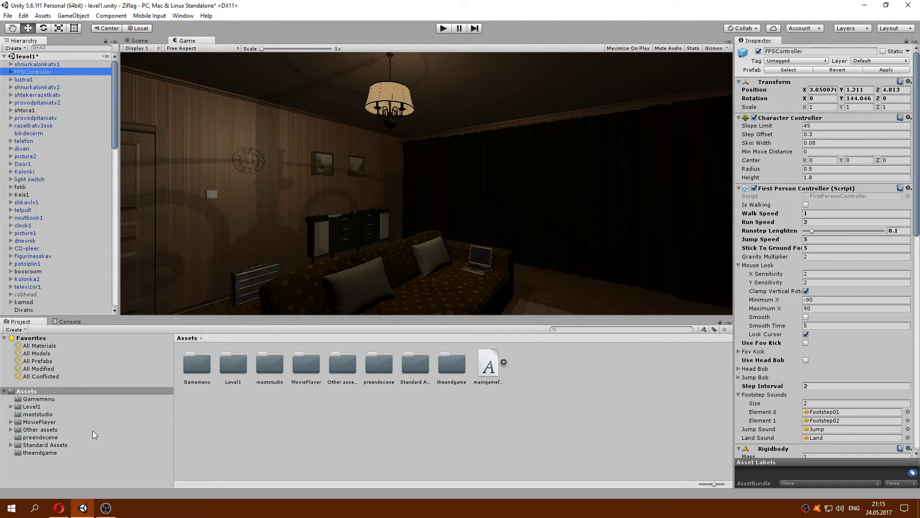
click(61, 445)
right_click(279, 438)
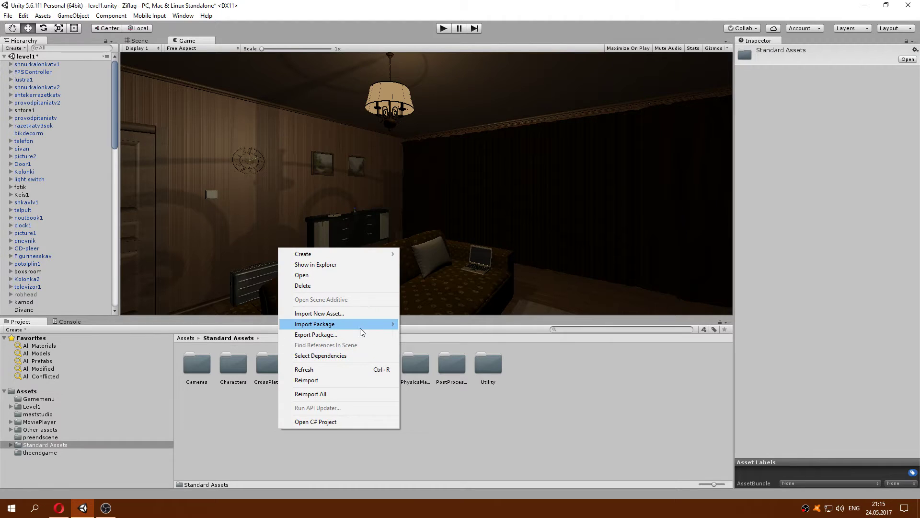
mouse_move(360, 324)
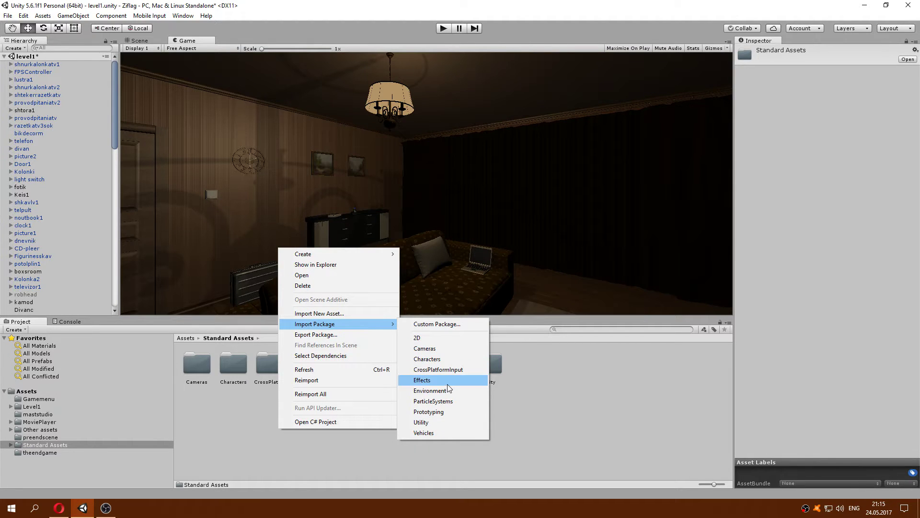
click(255, 443)
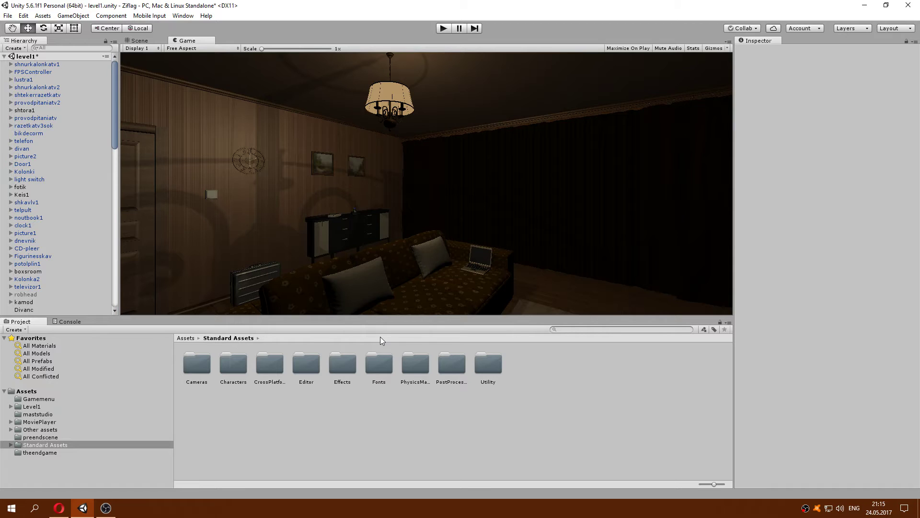
Go into Effects > ImageEffects and read the Readme saying the old image effects are deprecated
double_click(350, 365)
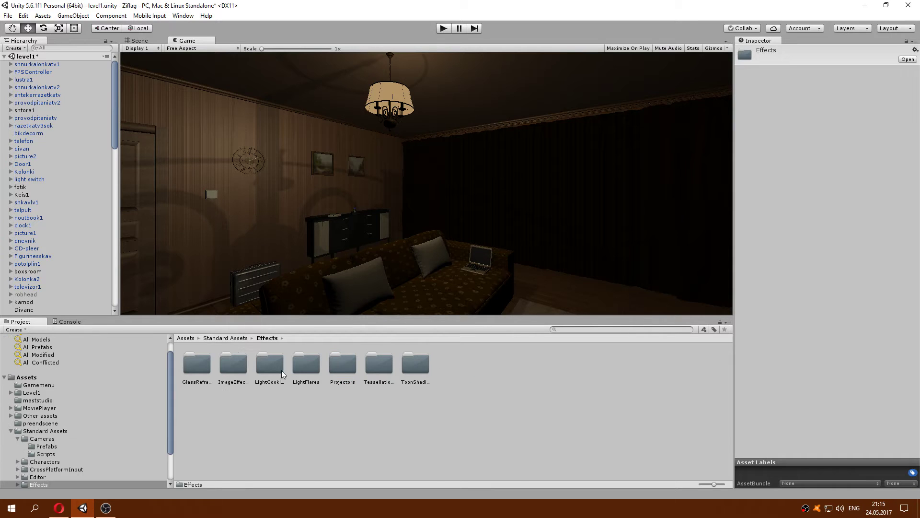
double_click(242, 365)
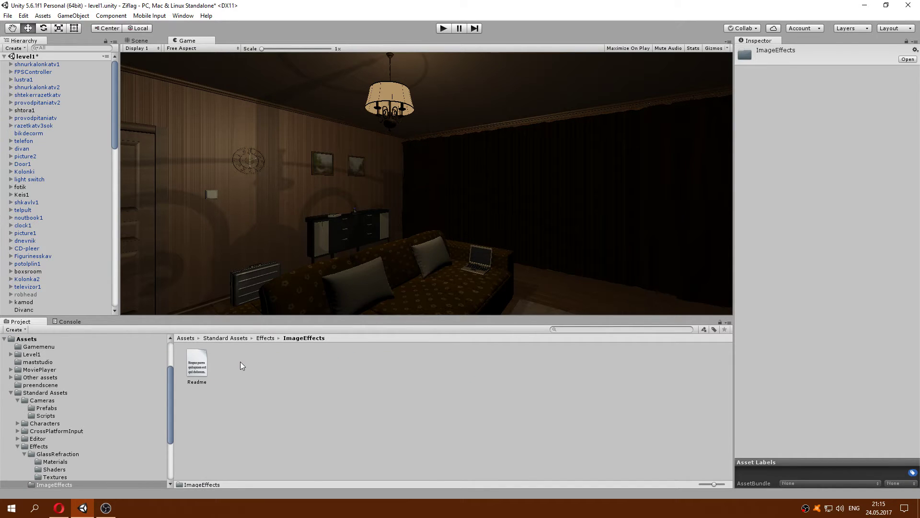
click(202, 368)
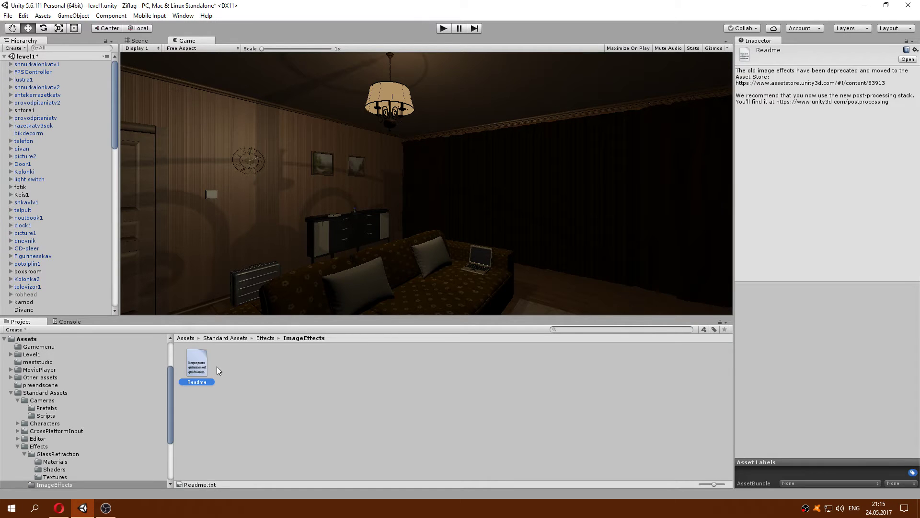
click(393, 408)
click(197, 364)
Open the Asset Store window, close its tab again, then select FPSController in the Hierarchy
click(182, 16)
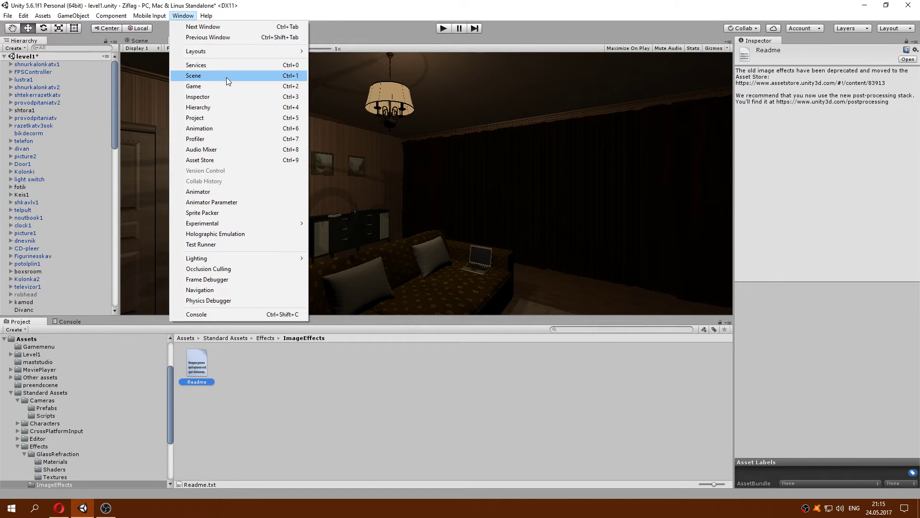
click(231, 160)
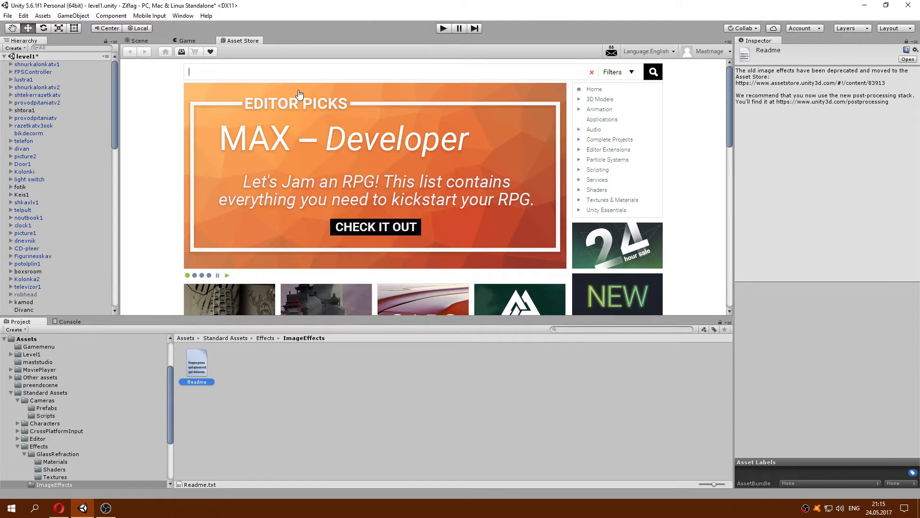
right_click(237, 38)
click(280, 69)
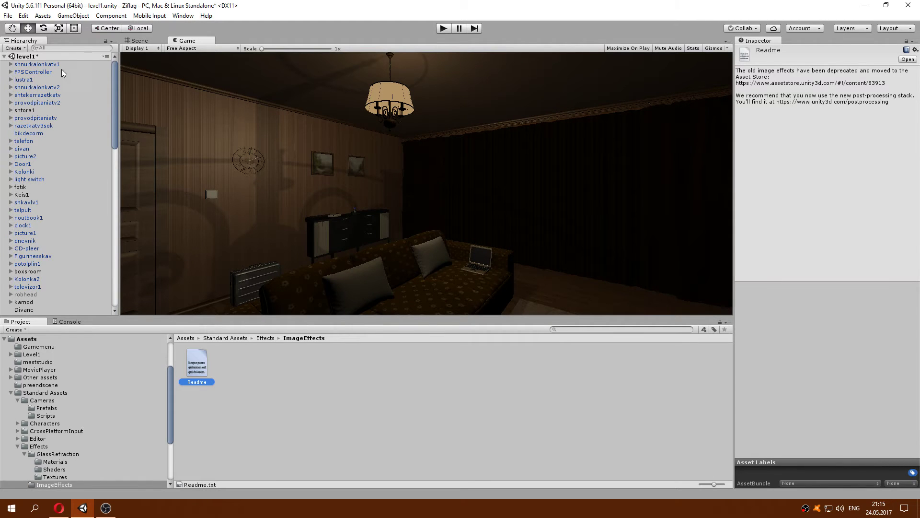
click(42, 72)
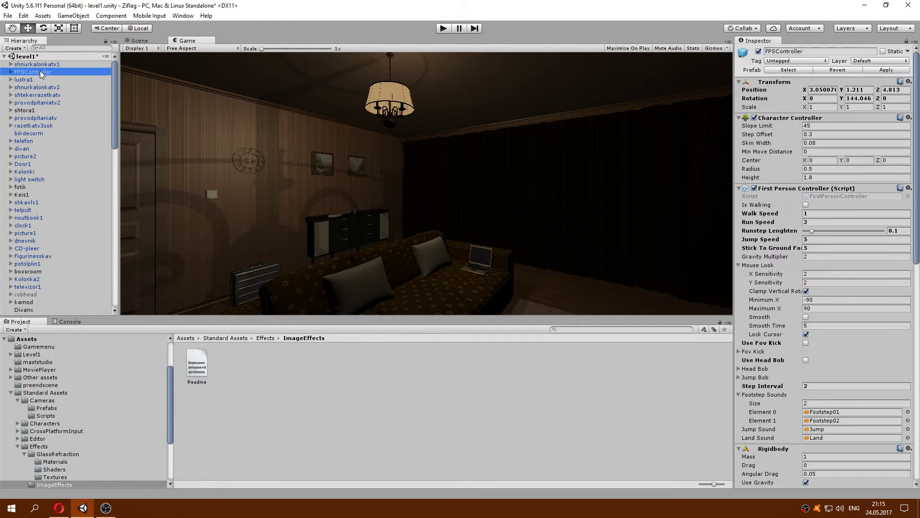
Add a Post-Processing Behaviour component to the FirstPersonCharacter camera under FPSController
click(11, 73)
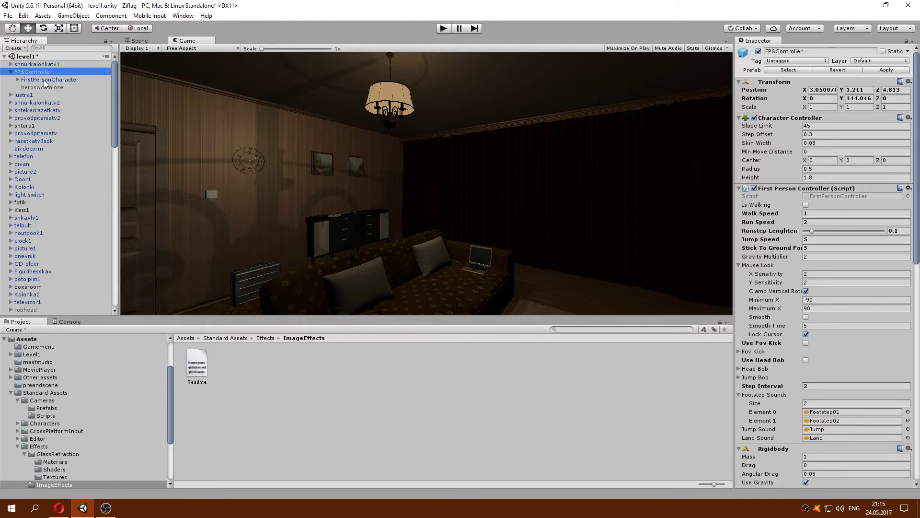
click(45, 80)
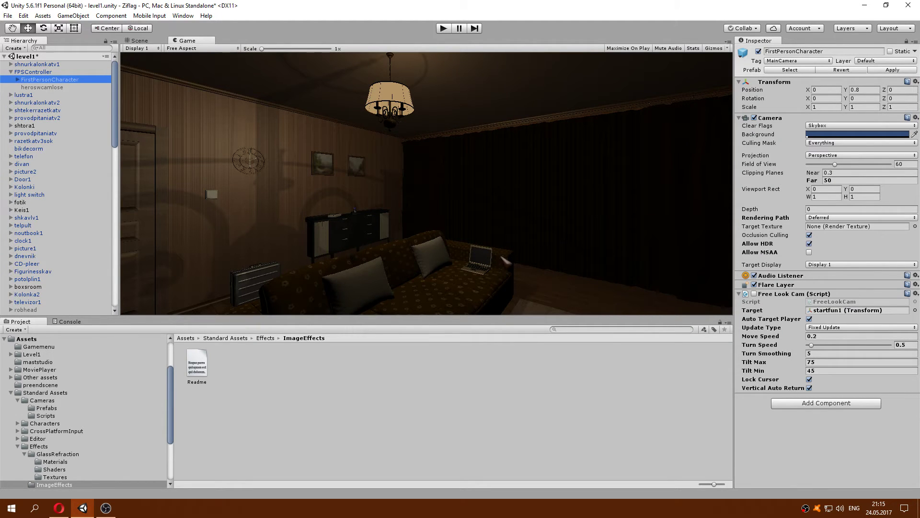
click(110, 15)
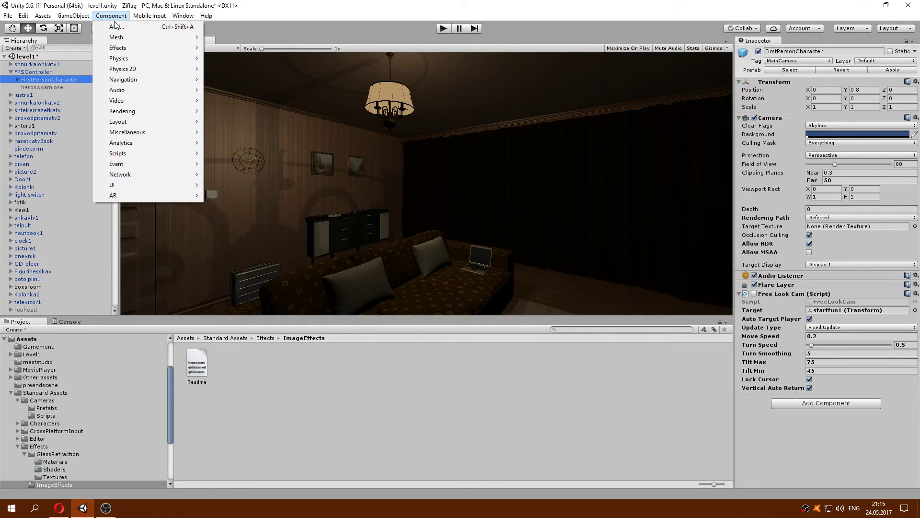
mouse_move(126, 48)
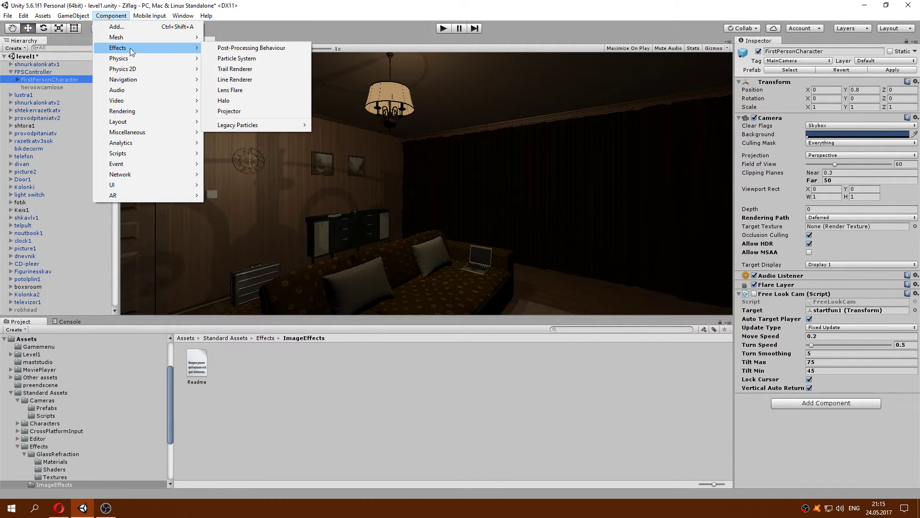
click(287, 50)
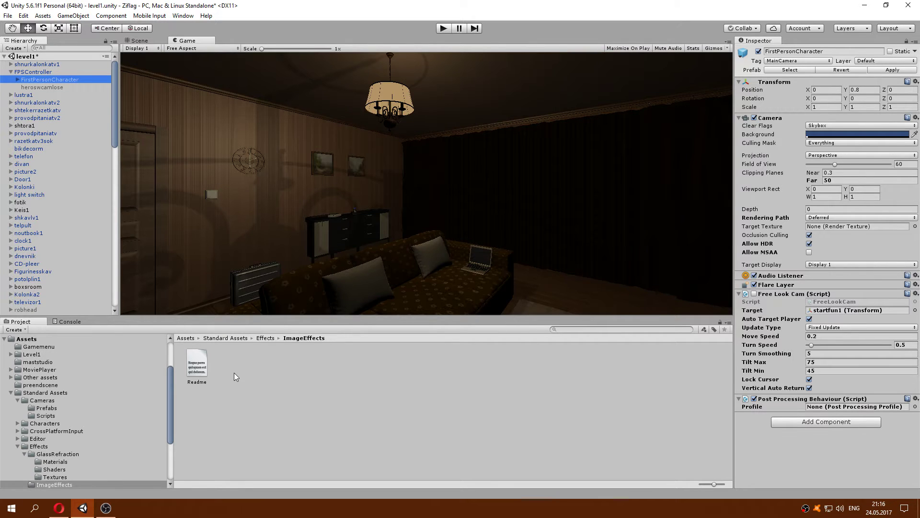
Create a new Post-Processing Profile named 333 in the top-level Assets folder
click(37, 340)
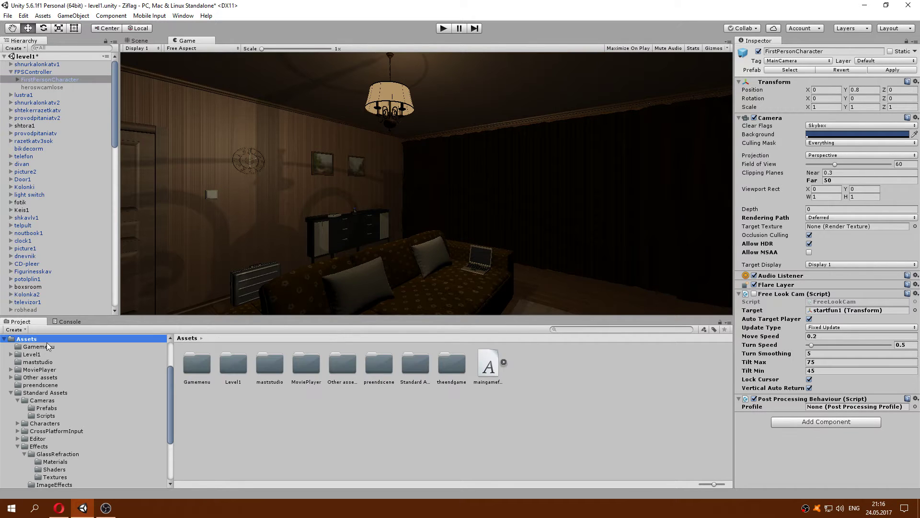
right_click(521, 430)
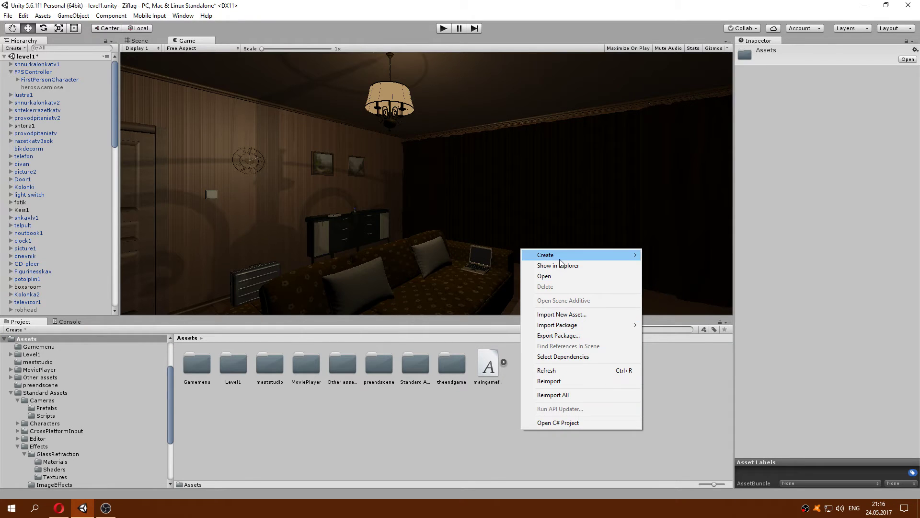
mouse_move(575, 255)
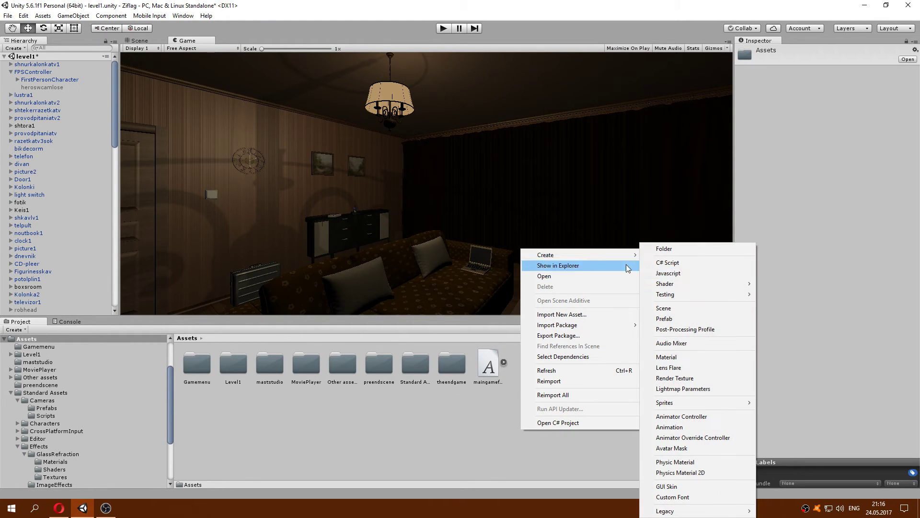
click(710, 330)
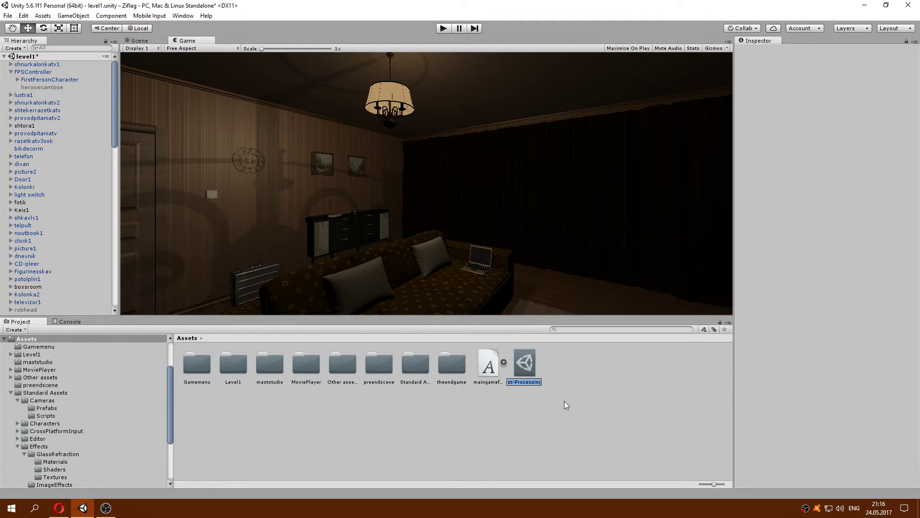
text(333)
key(Return)
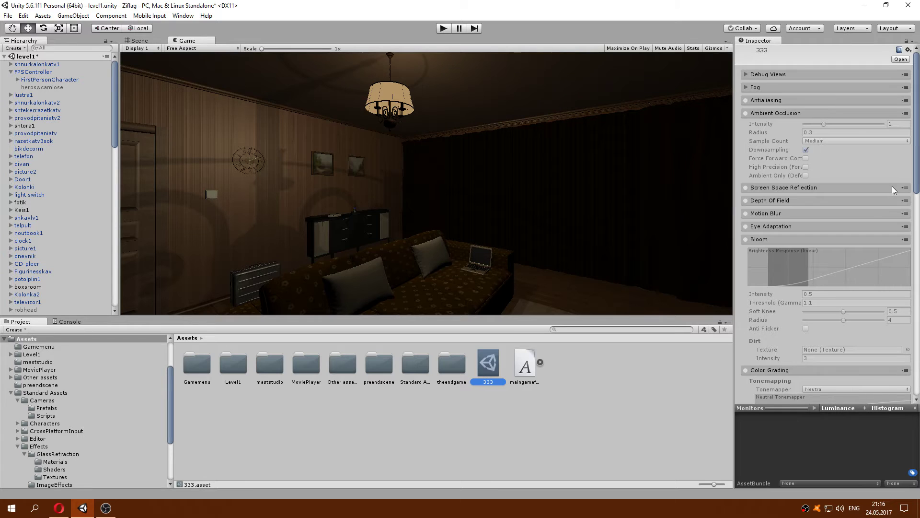
Review the 333 profile's effect settings, then select FPSController
scroll(804, 216, down, 5)
scroll(854, 189, down, 5)
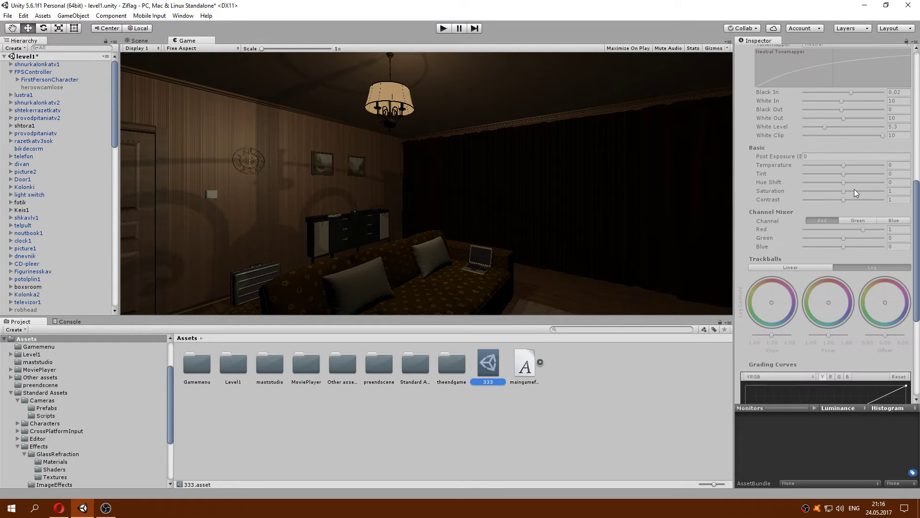
scroll(853, 189, up, 4)
scroll(853, 189, up, 4)
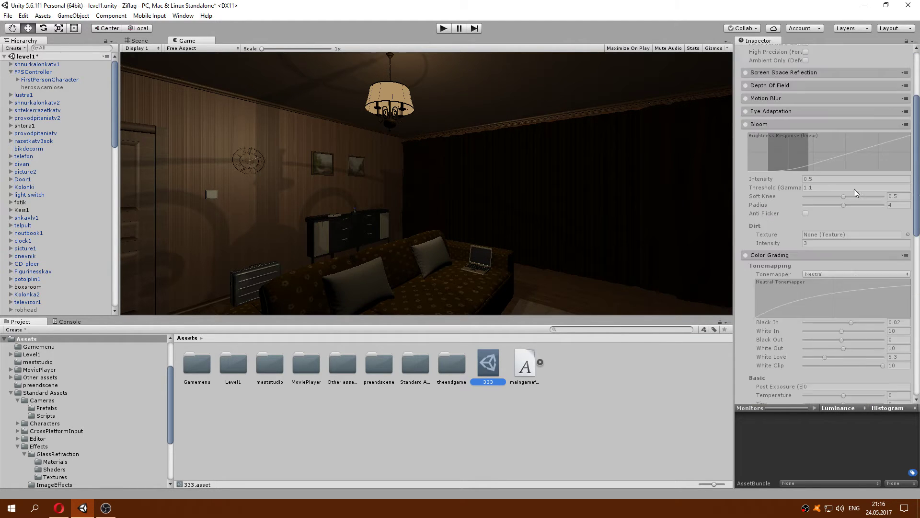
scroll(854, 188, up, 2)
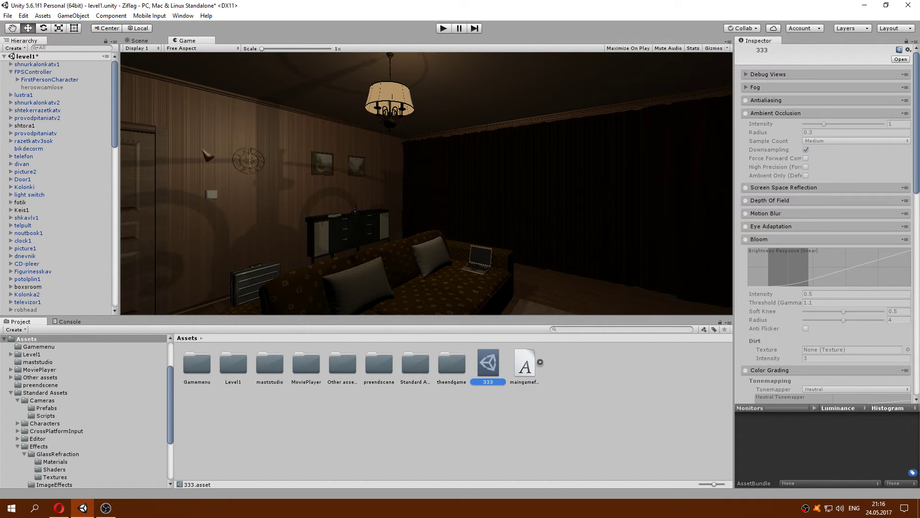
click(43, 73)
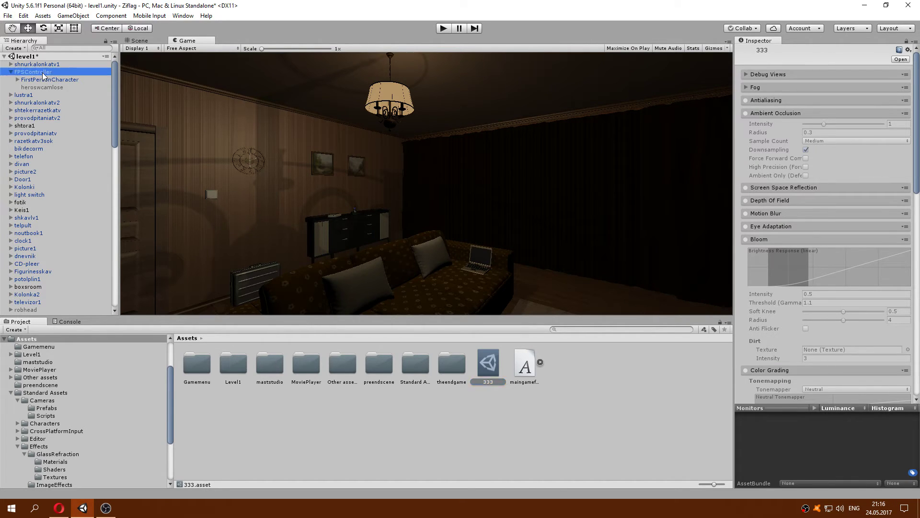
scroll(819, 325, down, 5)
scroll(820, 317, down, 5)
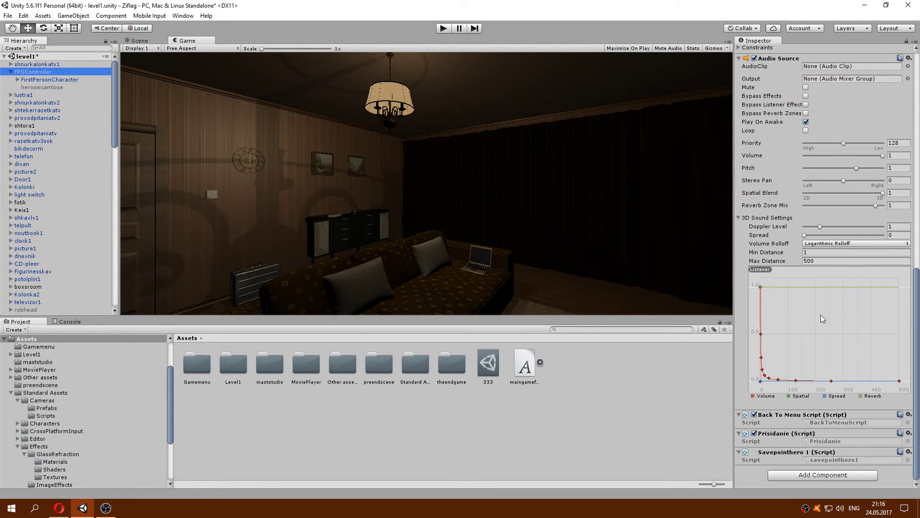
Assign profile 333 to the FirstPersonCharacter camera's Post Processing Behaviour Profile field and select it
click(73, 80)
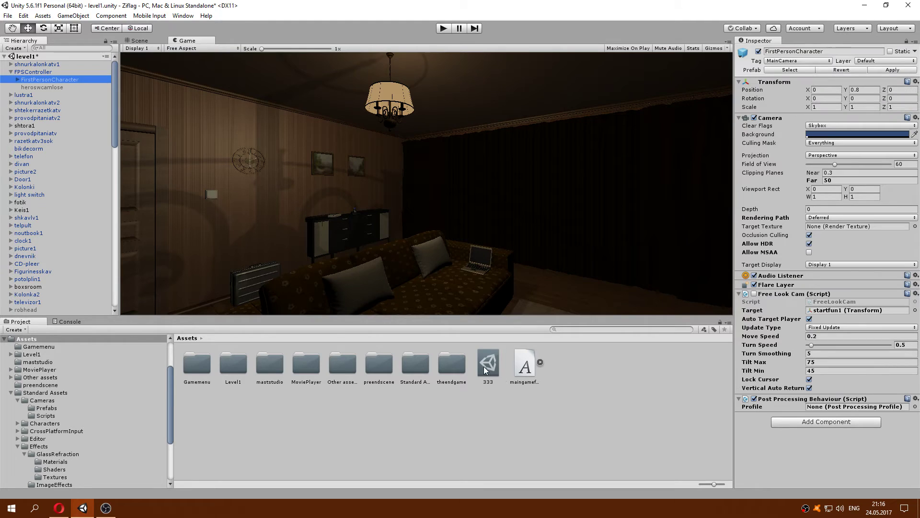
drag(484, 366, 825, 410)
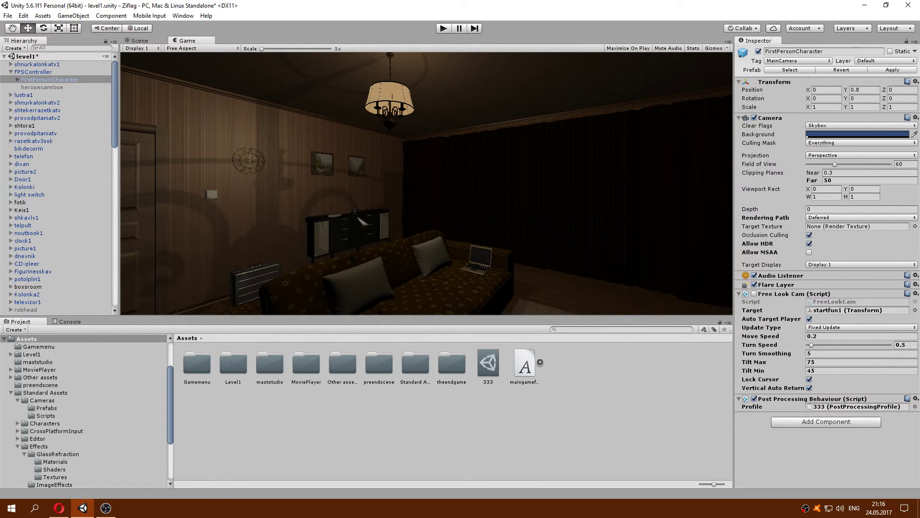
click(495, 361)
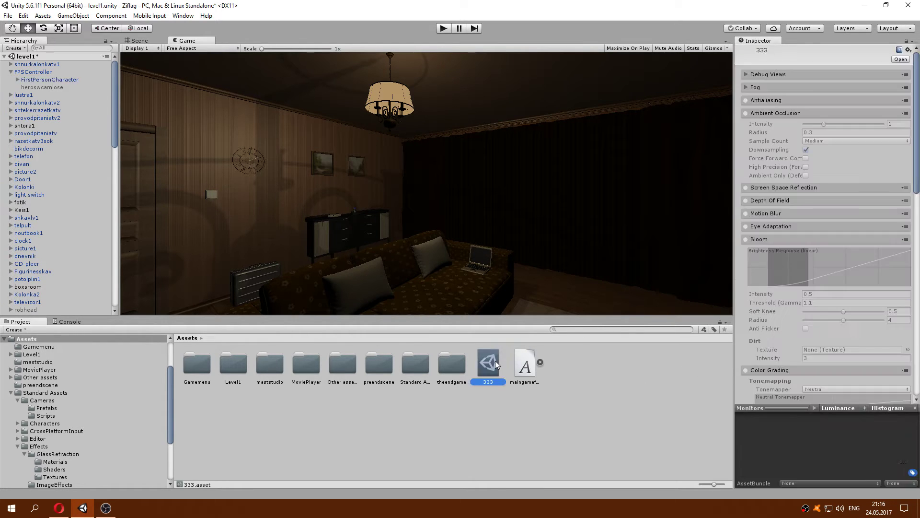
Enable Antialiasing in profile 333, using Fast Approximate Anti-aliasing with the Default preset
click(746, 100)
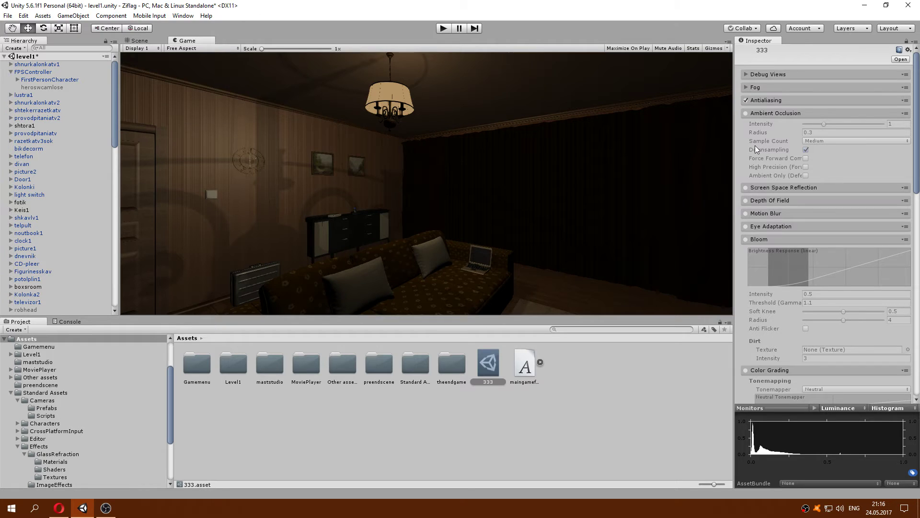
scroll(755, 145, down, 3)
scroll(755, 144, down, 1)
scroll(756, 143, down, 2)
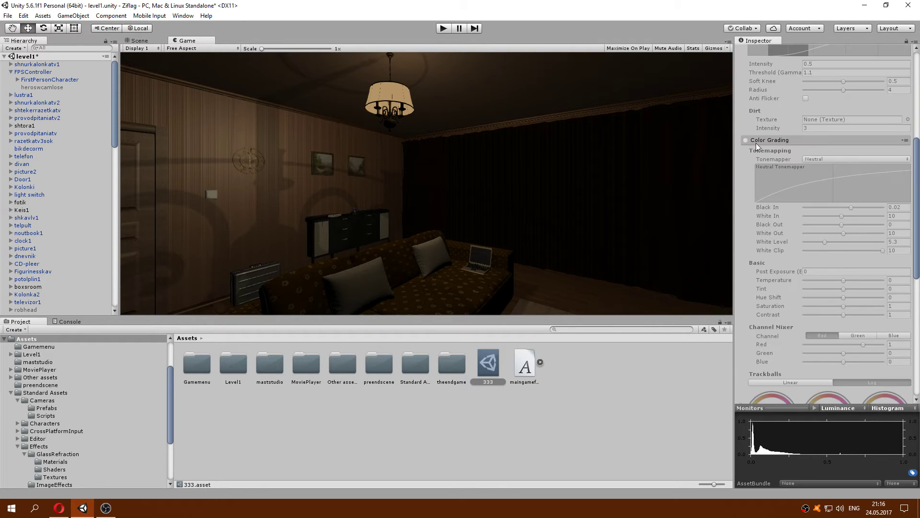
scroll(756, 143, up, 3)
scroll(756, 143, up, 3)
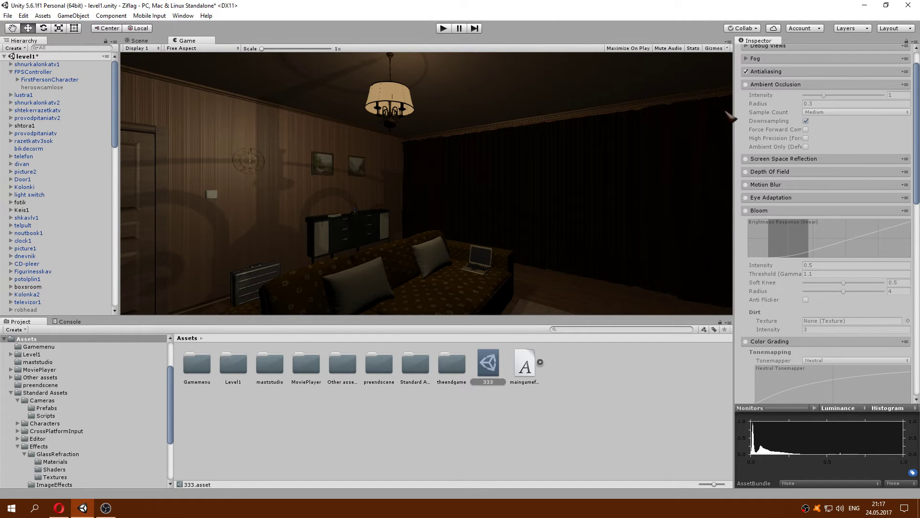
scroll(783, 121, up, 3)
Set the antialiasing preset to Extreme Quality
click(779, 100)
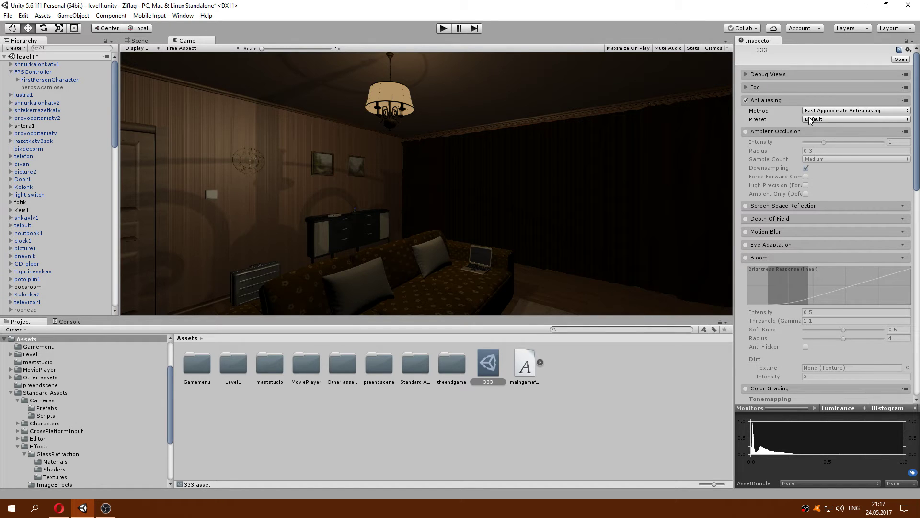
click(809, 118)
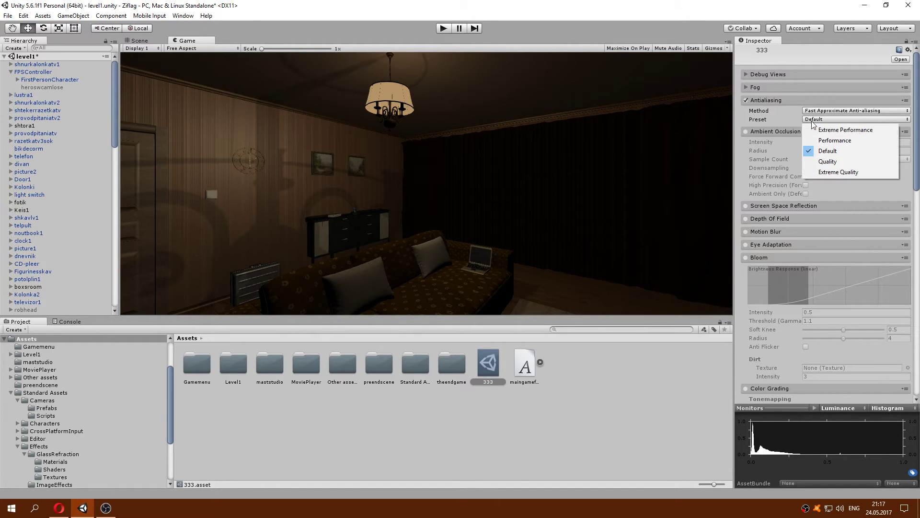
click(840, 171)
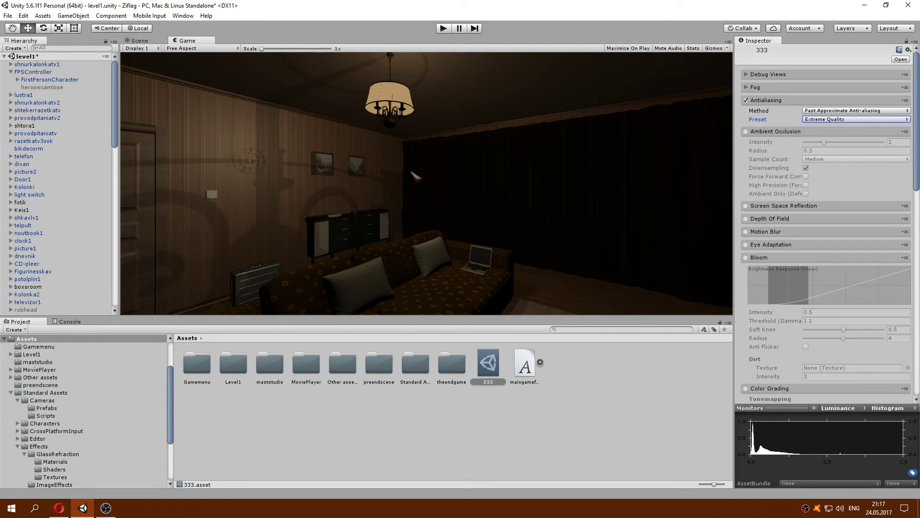
Enable Ambient Occlusion with radius 0.2 and High sample count
click(746, 134)
click(822, 150)
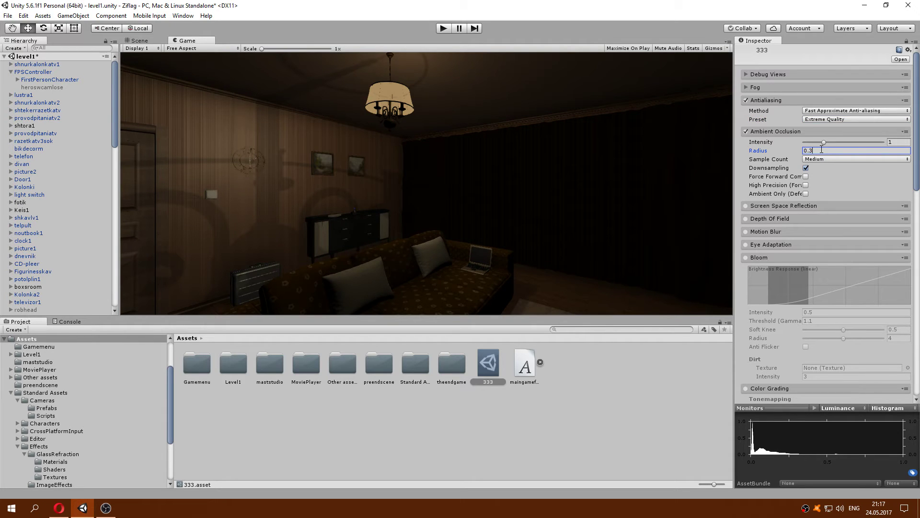
key(BackSpace)
text(2)
click(831, 160)
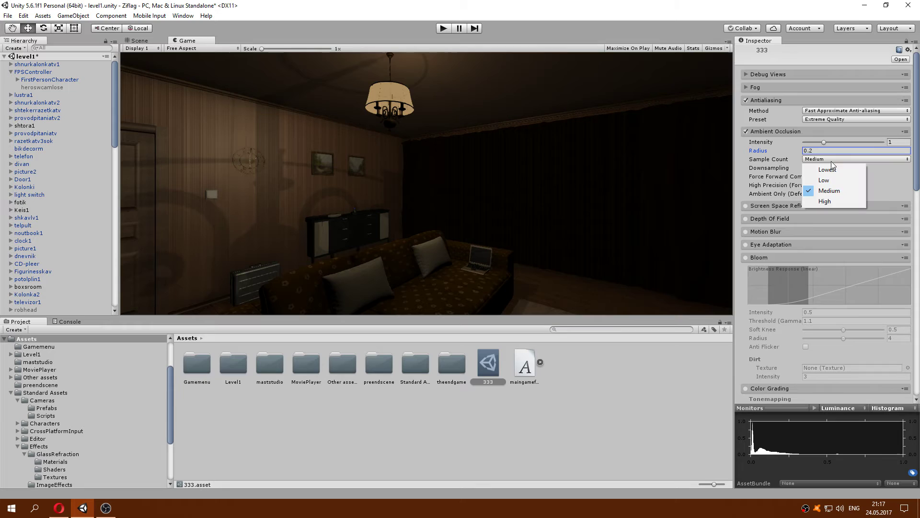
click(841, 202)
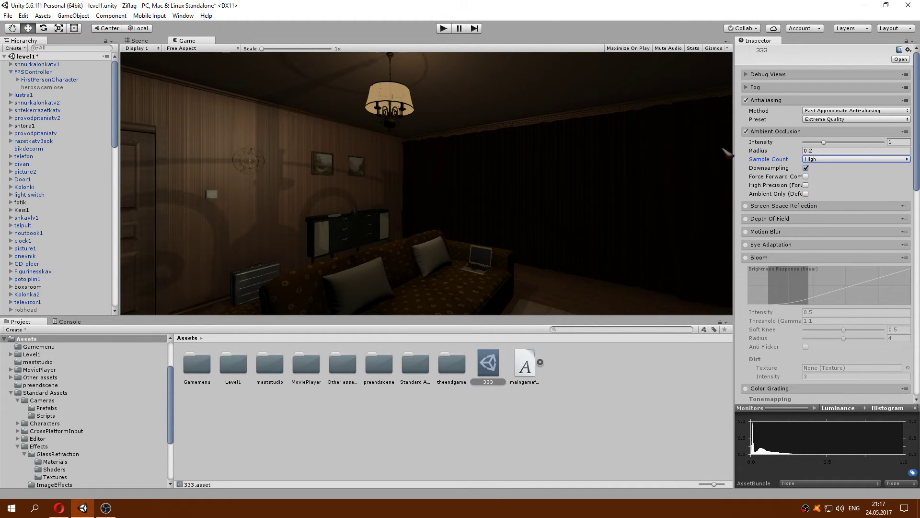
mouse_move(767, 168)
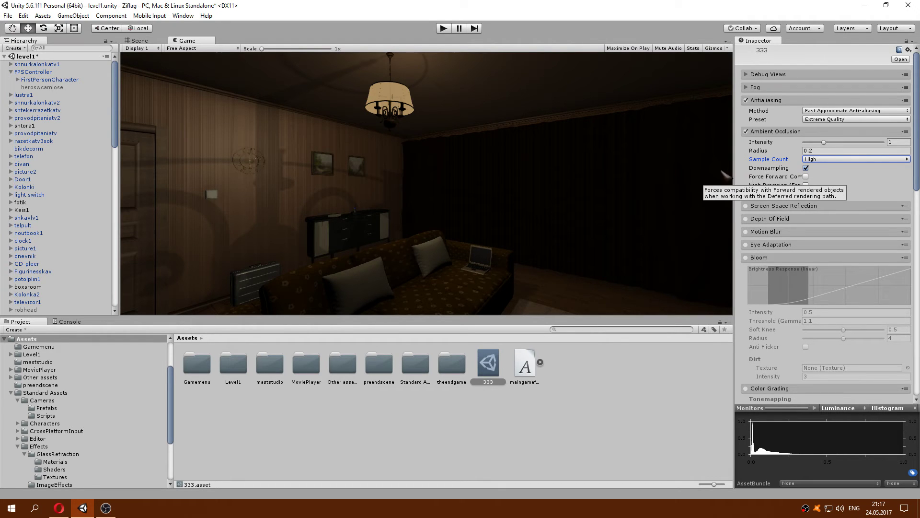
Turn on Bloom in profile 333 with intensity 1, threshold 0.7 and Anti Flicker enabled
click(746, 257)
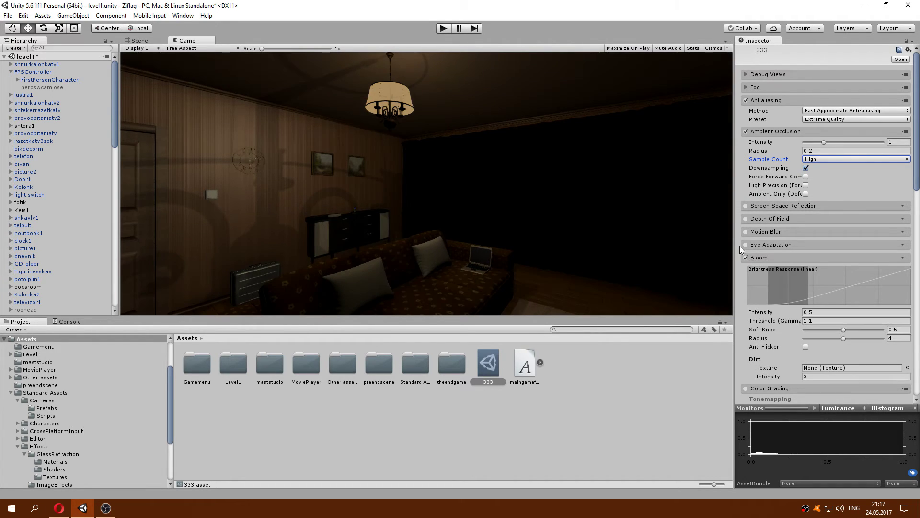
click(820, 312)
text(1)
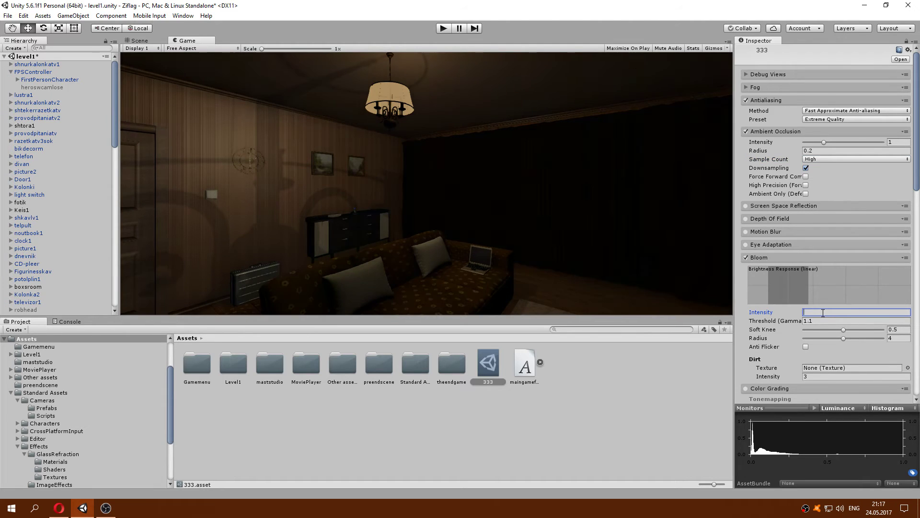
key(Tab)
click(823, 320)
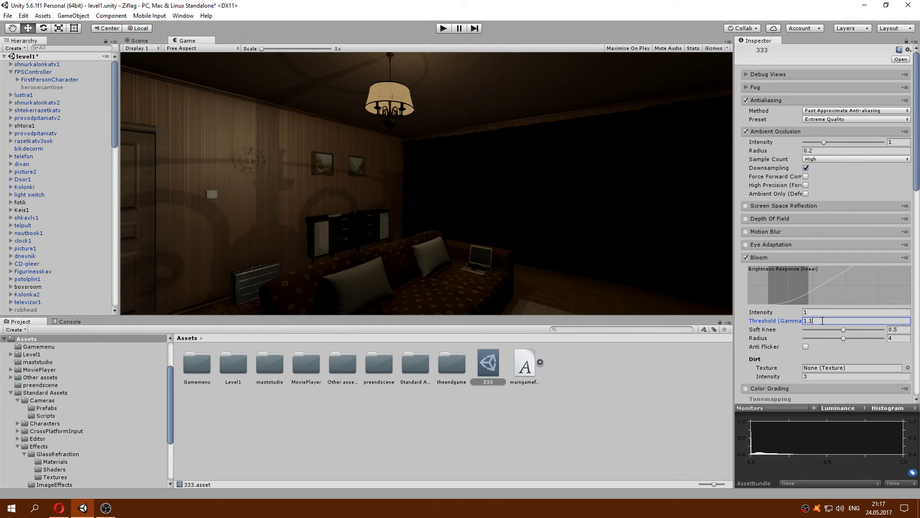
key(BackSpace)
key(BackSpace)
key(BackSpace)
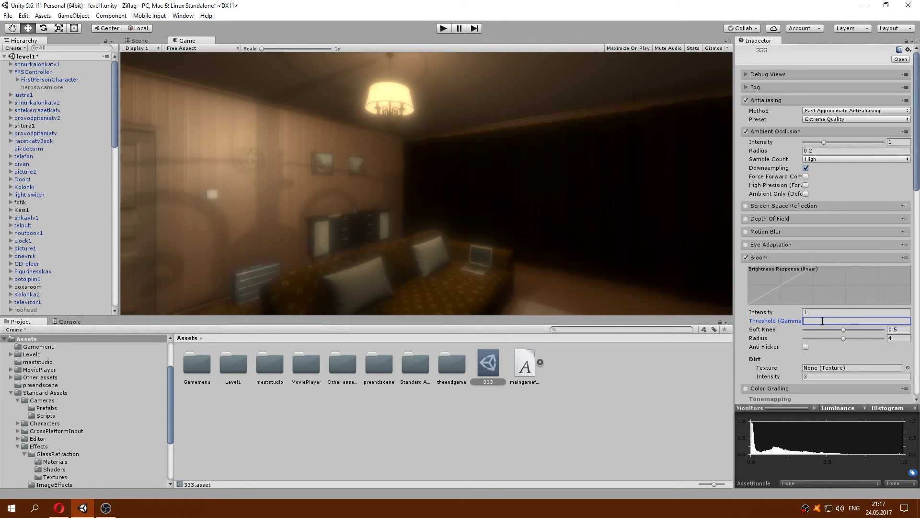
text(9.7)
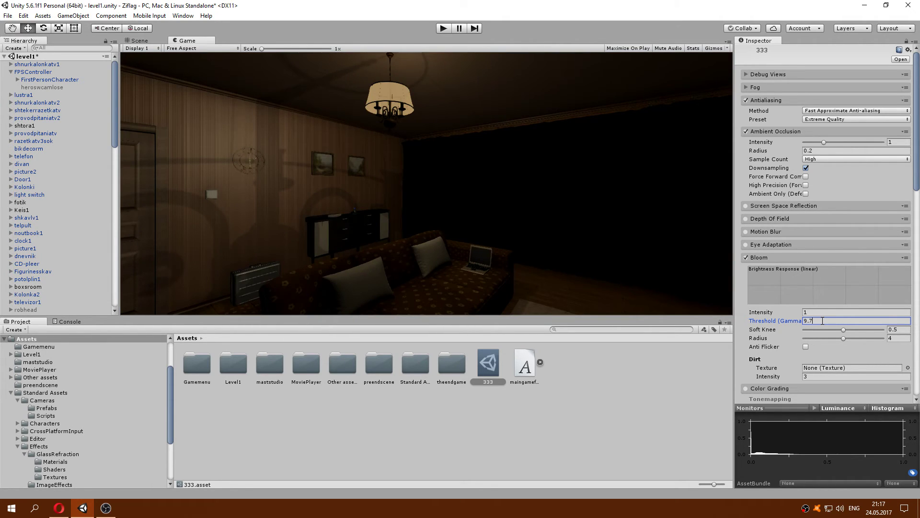
key(BackSpace)
key(BackSpace)
key(BackSpace)
text(.7)
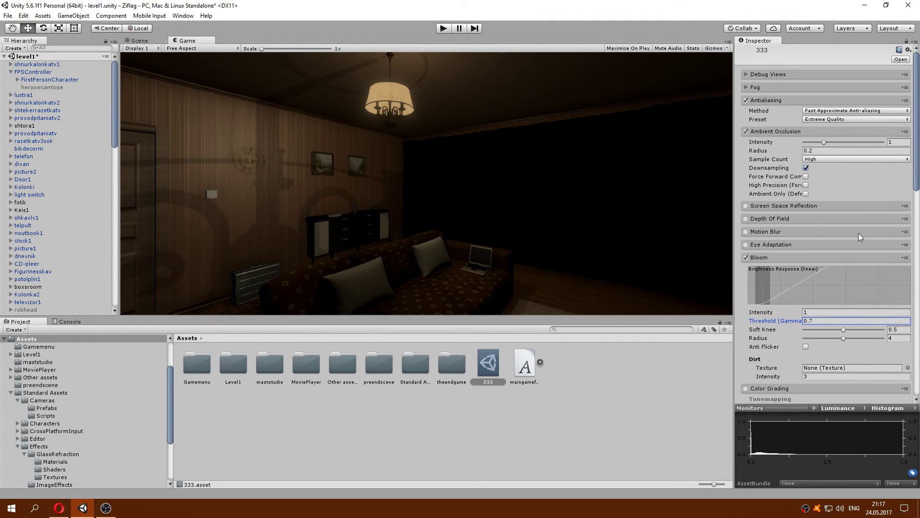
click(805, 347)
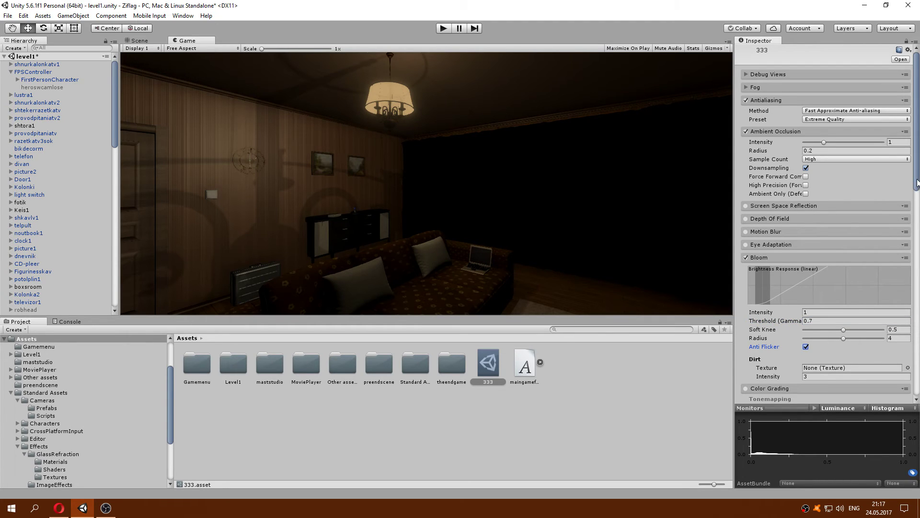
drag(918, 183, 917, 248)
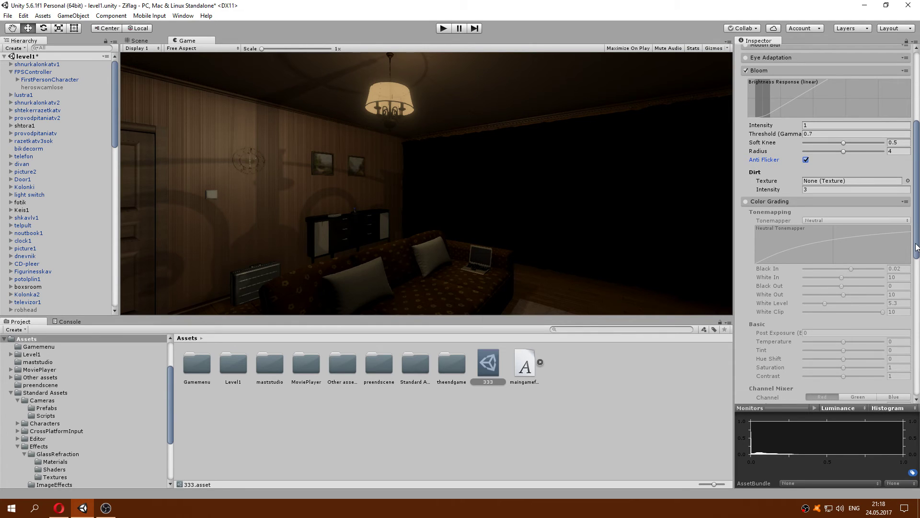
Enable Color Grading in profile 333 and set its tonemapper to Filmic (ACES)
click(745, 201)
click(833, 222)
click(840, 241)
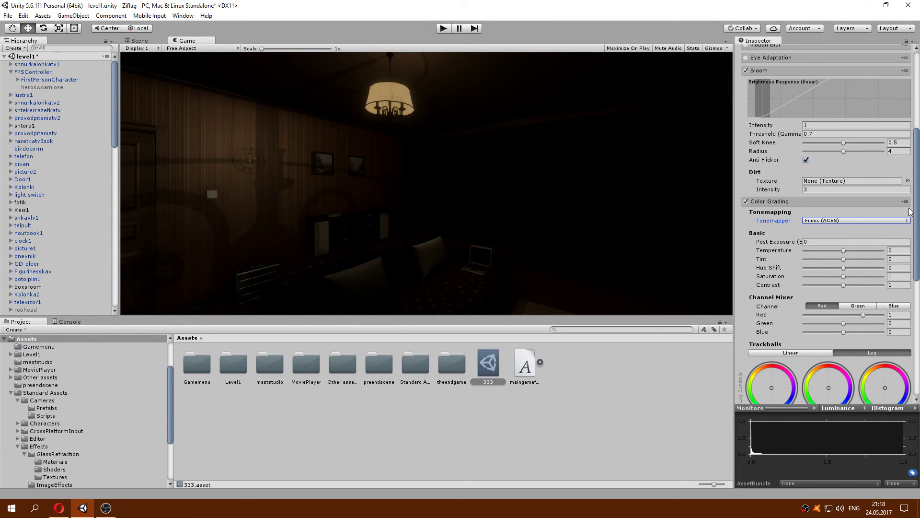
scroll(910, 212, down, 6)
scroll(910, 211, down, 3)
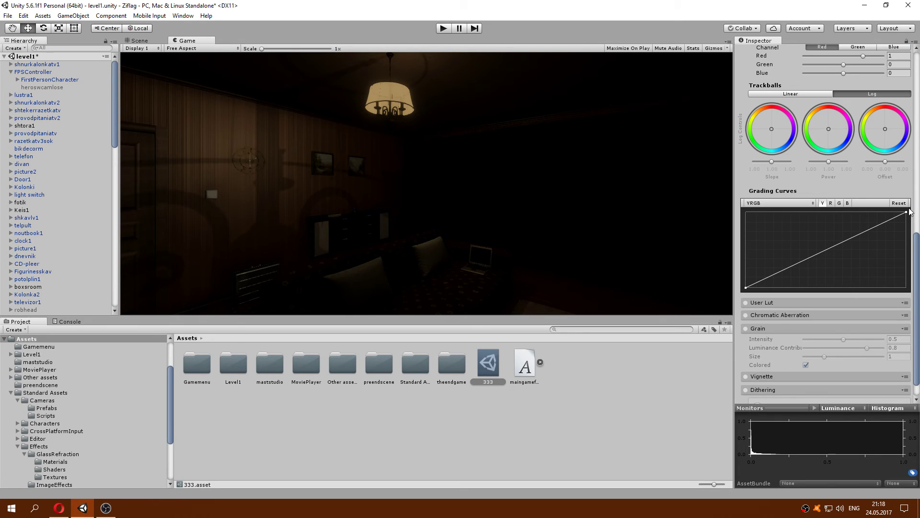
scroll(910, 211, up, 2)
scroll(910, 211, up, 1)
scroll(910, 211, up, 4)
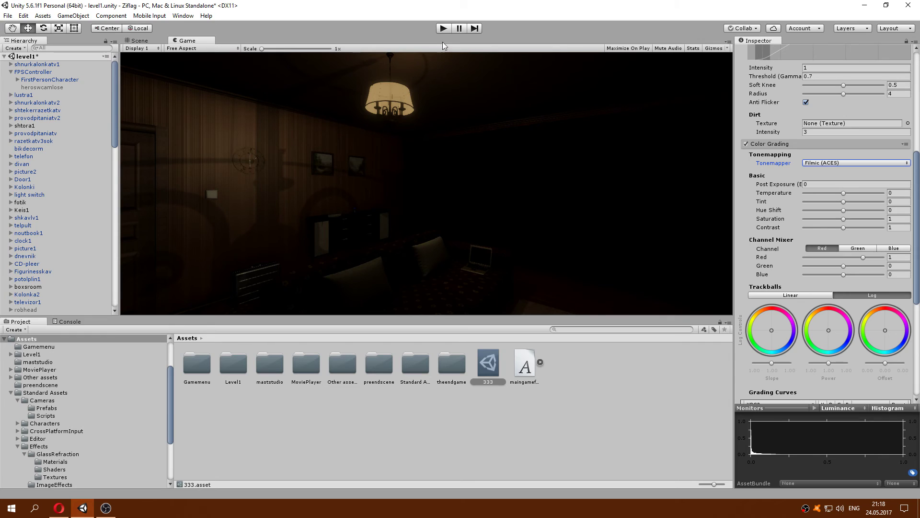
click(443, 29)
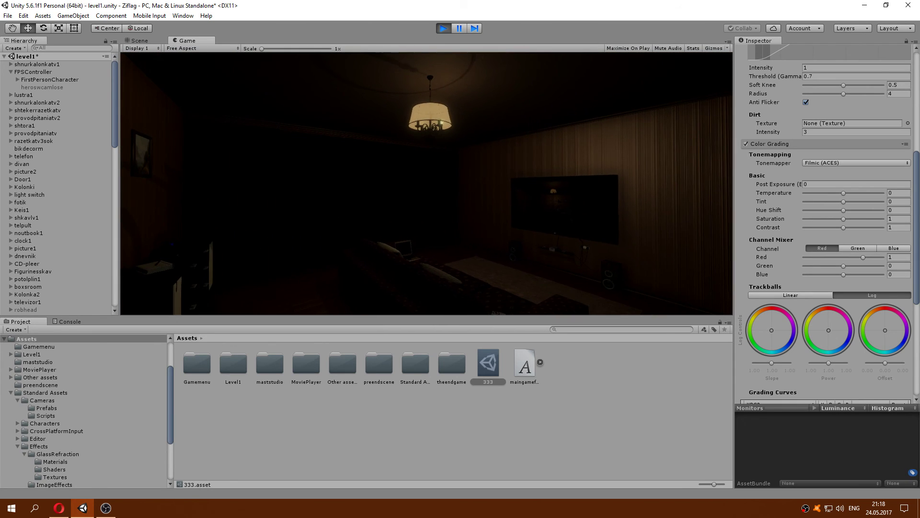
key(Escape)
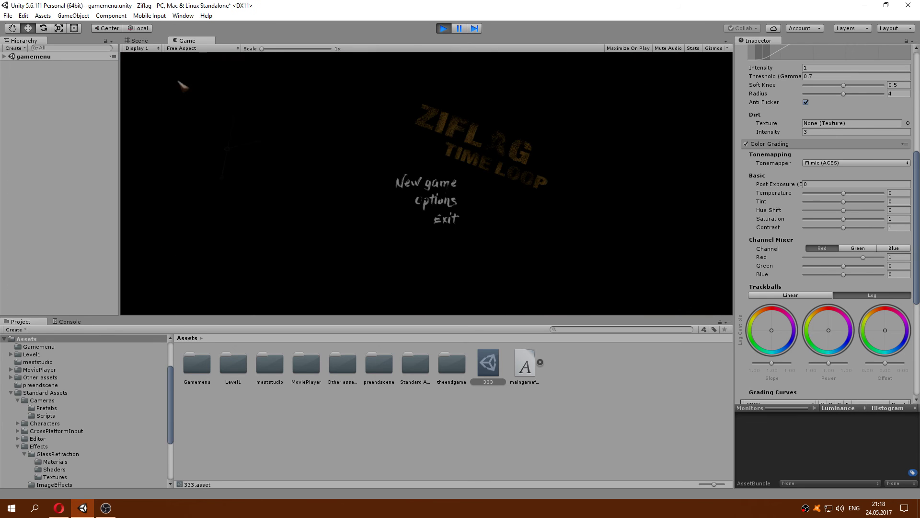
click(440, 31)
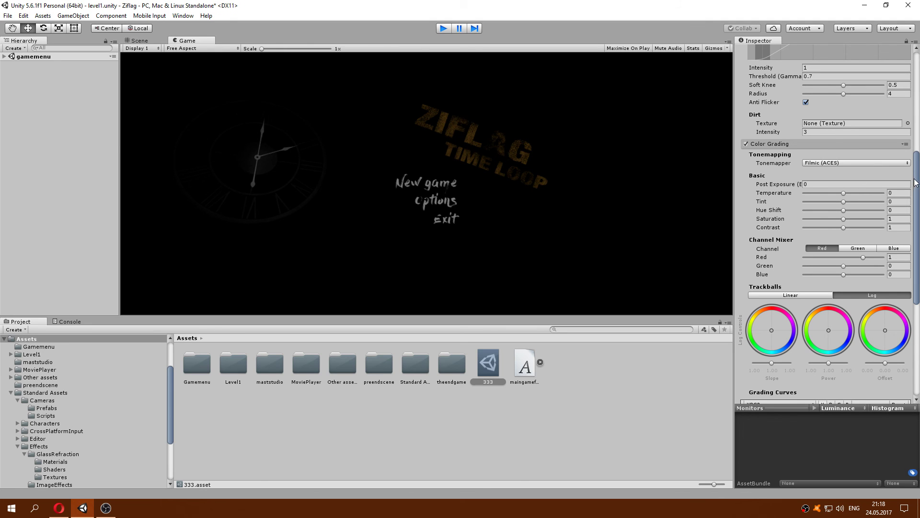
drag(917, 182, 918, 74)
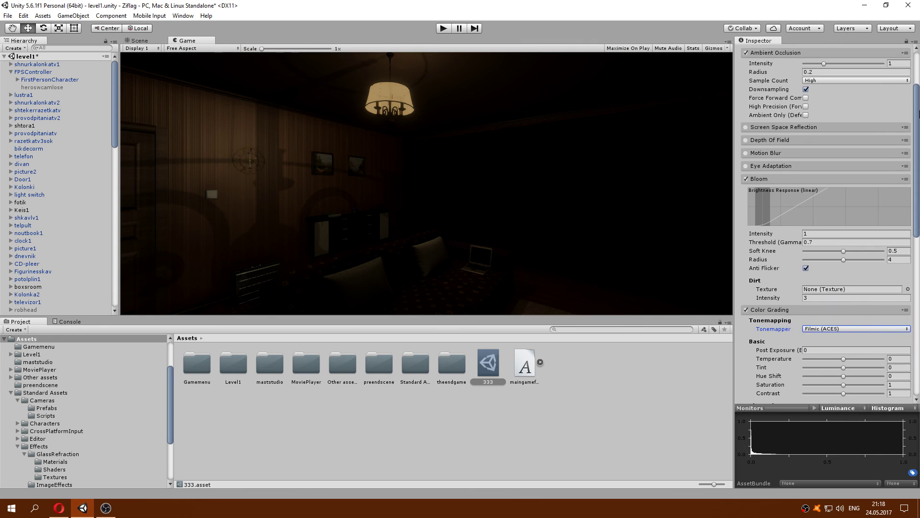